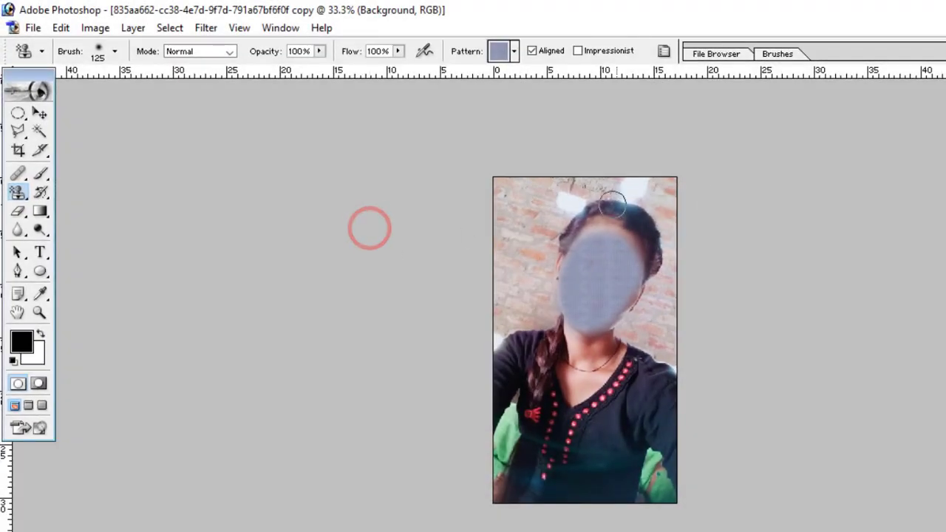
- Zoom in on the face and pick the Measure Tool from the Eyedropper group
left_click(40, 113)
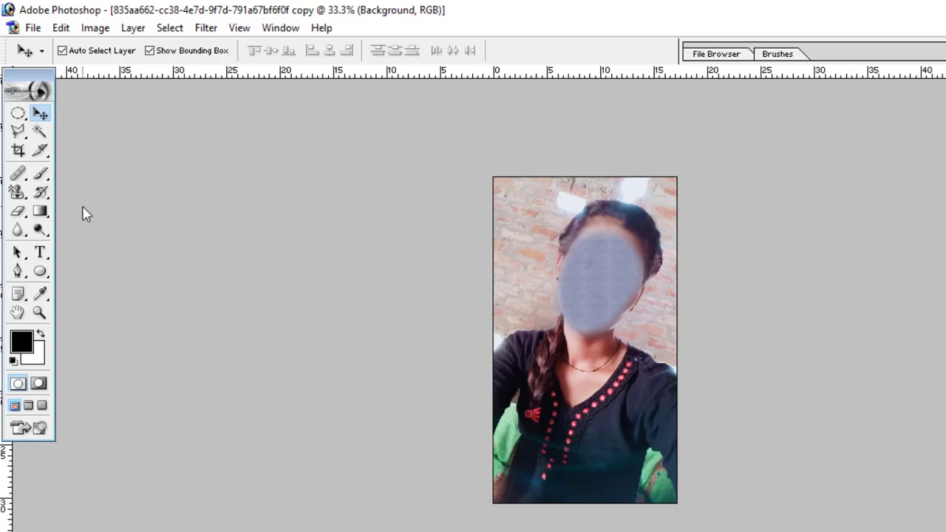
left_click(602, 273)
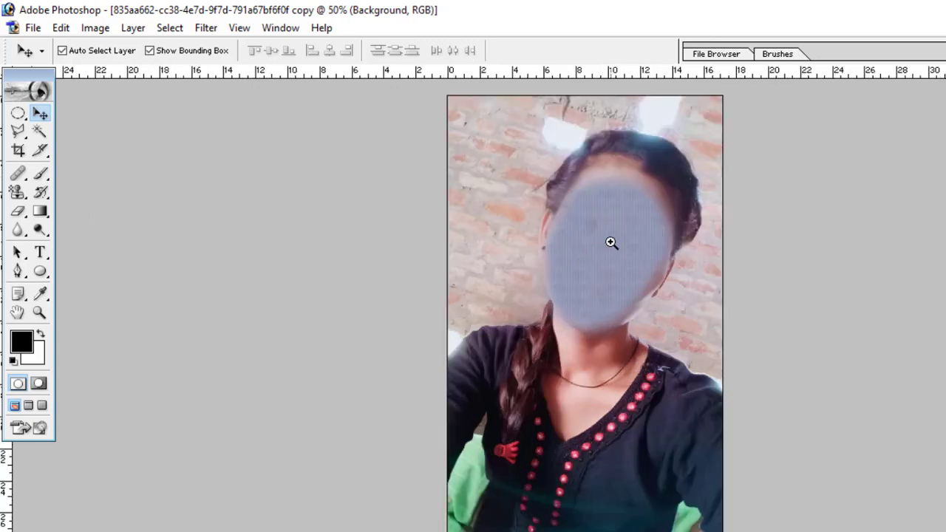
left_click(284, 116)
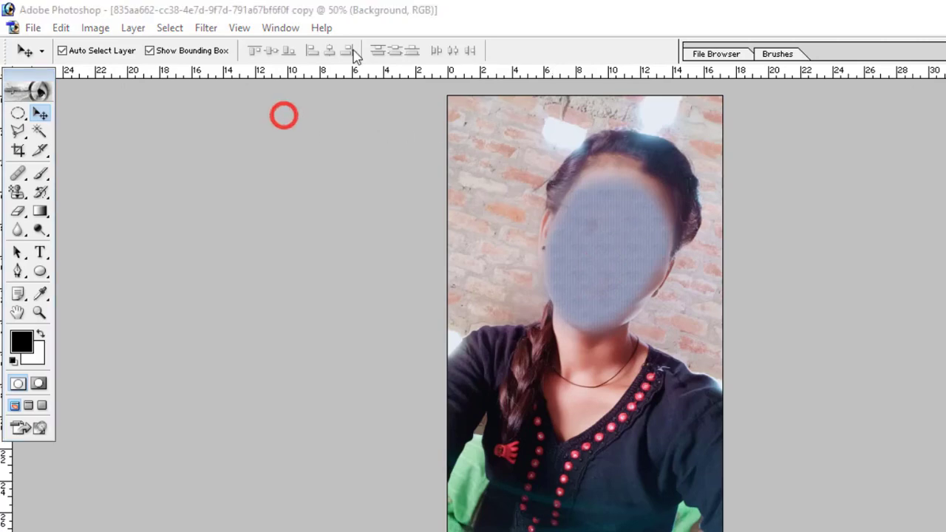
left_click(528, 148)
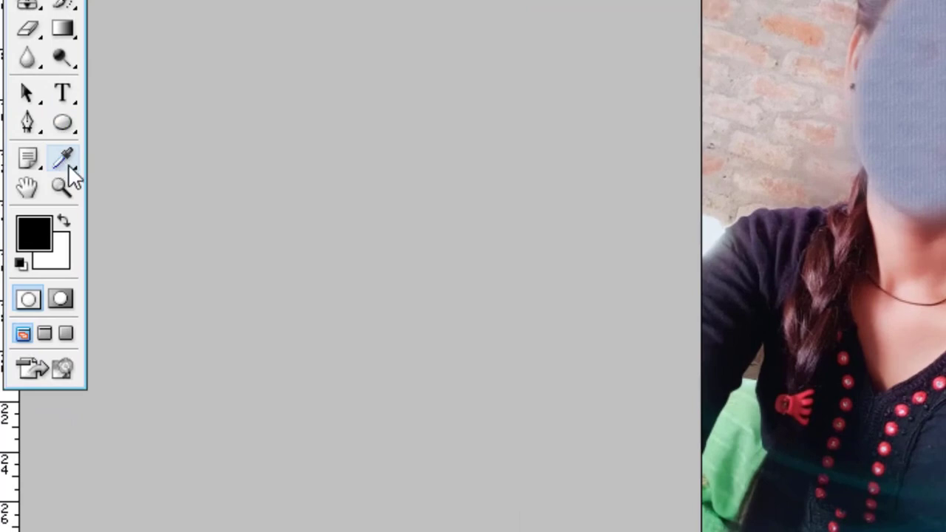
left_click(66, 162)
left_click(76, 167)
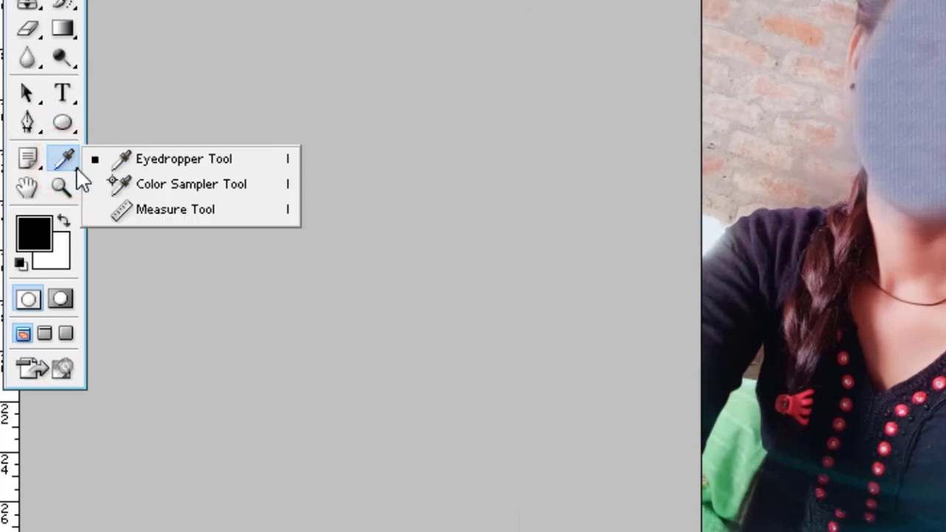
left_click(194, 214)
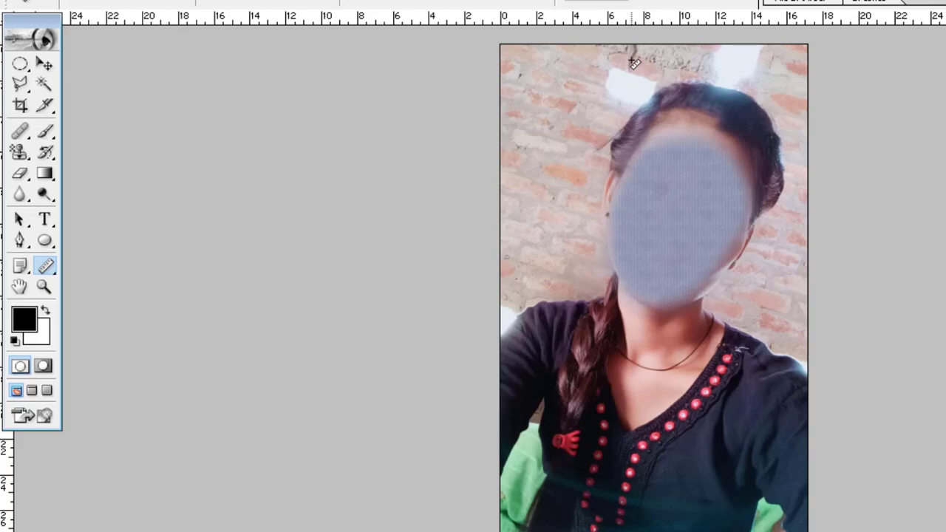
- Measure the top edge's tilt and rotate the canvas 19.49° counter-clockwise
left_click_drag(641, 45, 811, 105)
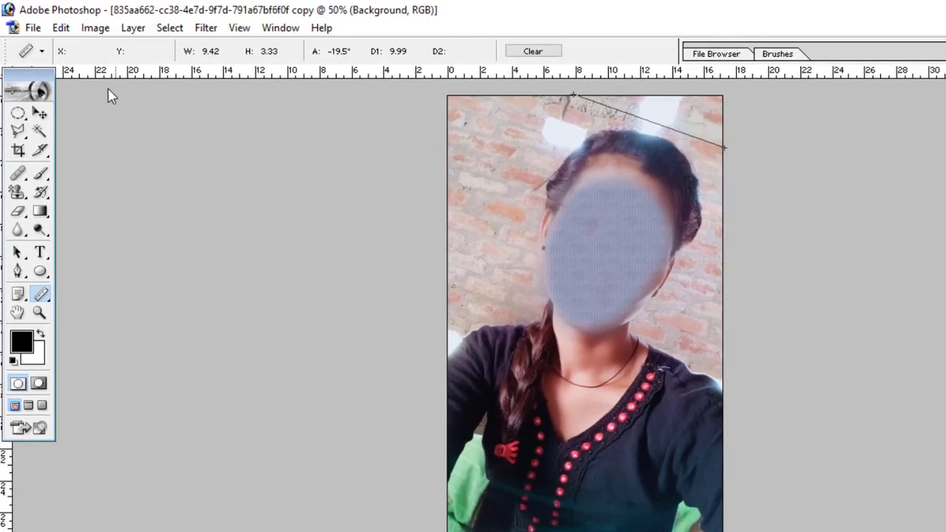
left_click(91, 28)
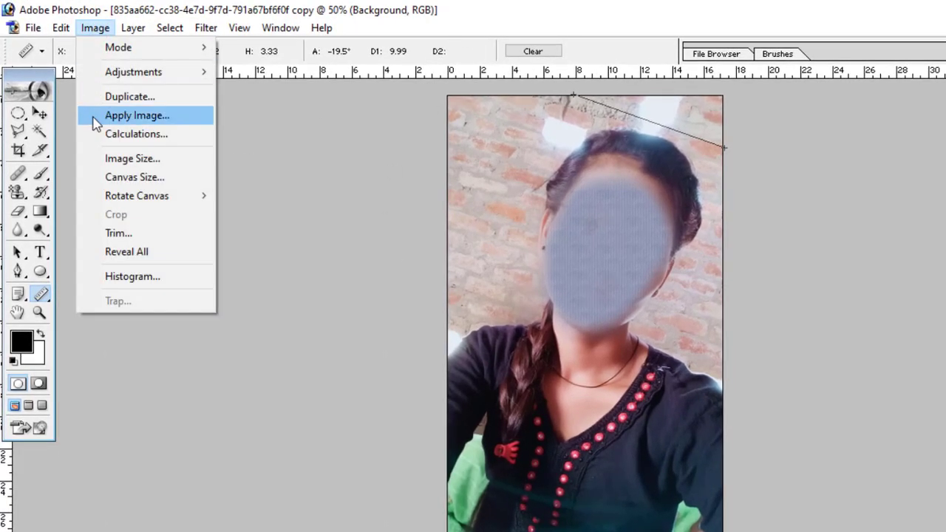
mouse_move(137, 196)
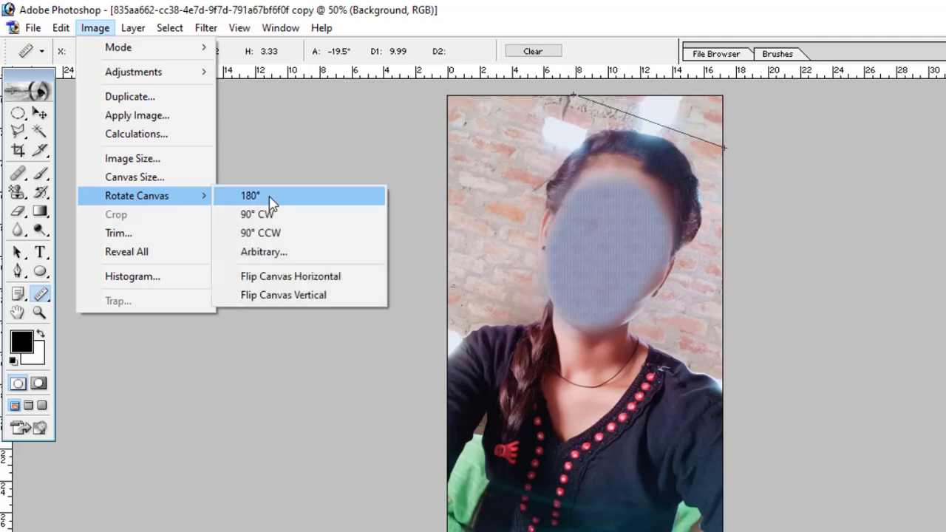
left_click(284, 252)
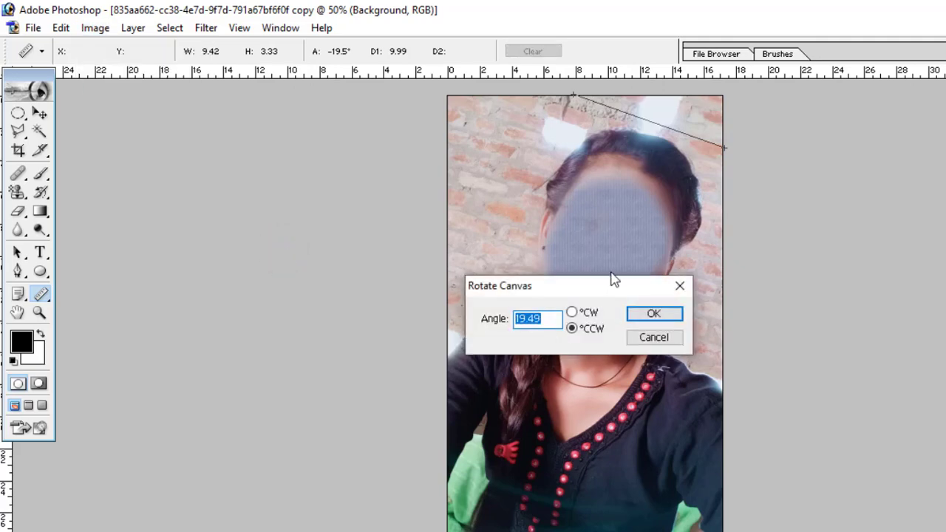
left_click(643, 313)
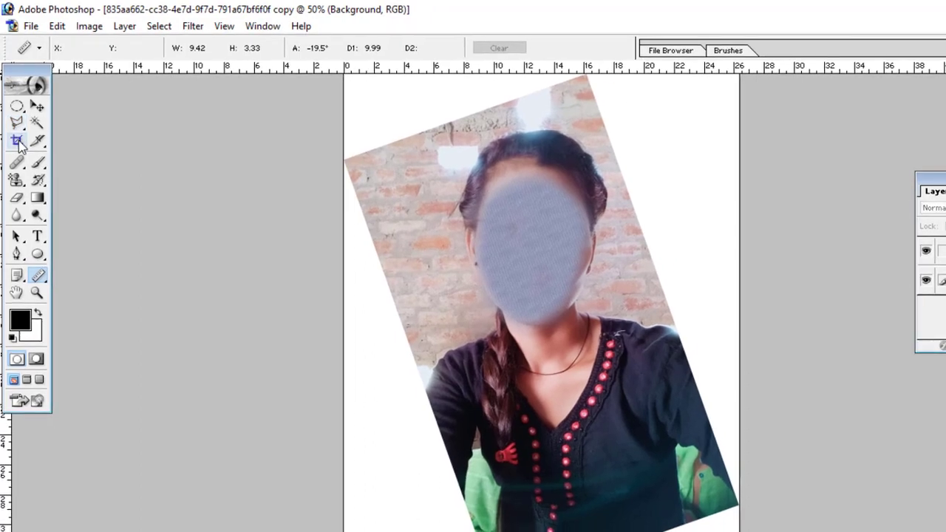
- Crop to 3.5 × 4.5 cm at 300 ppi, framing the head and shoulders
left_click(17, 141)
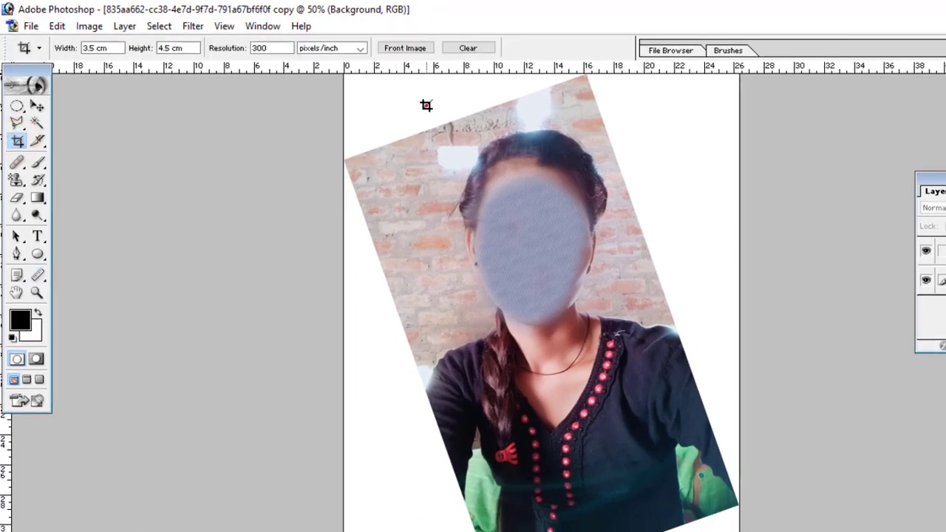
mouse_move(426, 105)
left_mouse_down()
mouse_move(558, 222)
mouse_move(640, 348)
mouse_move(697, 490)
left_mouse_up()
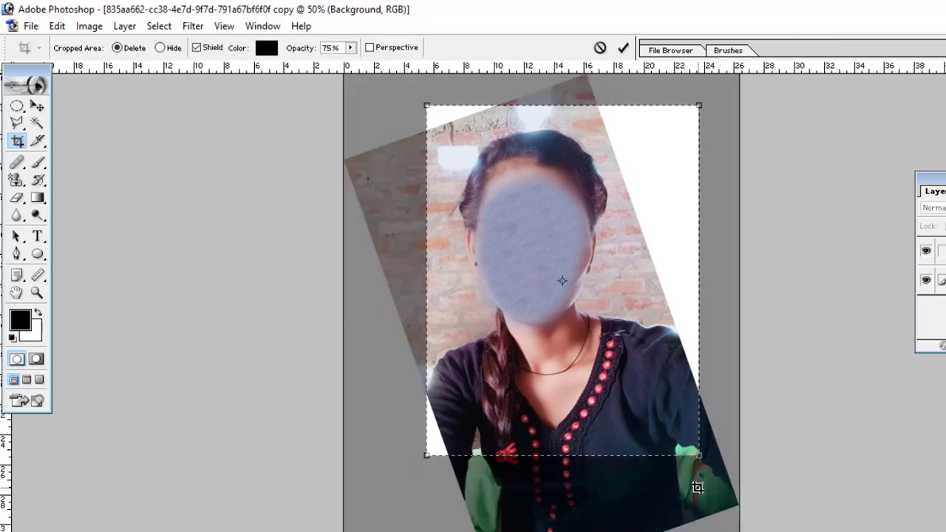
left_click_drag(610, 417, 593, 421)
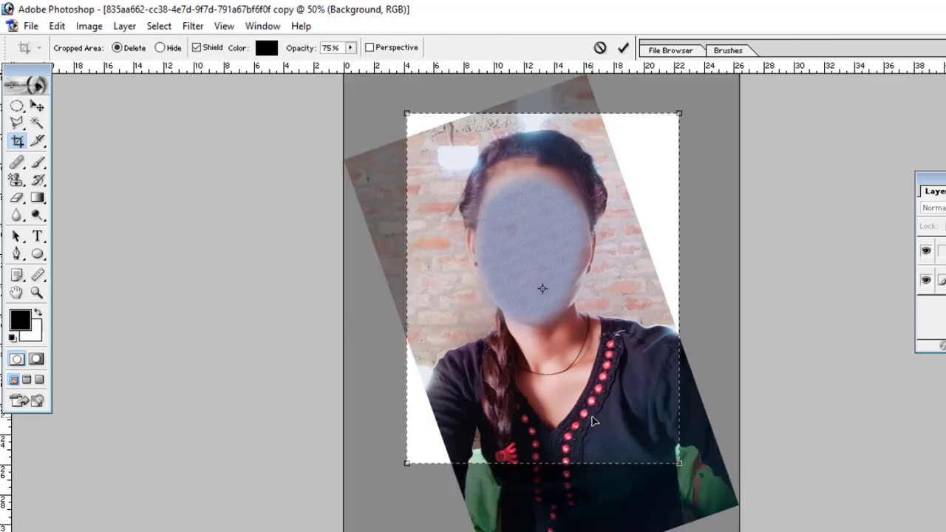
mouse_move(403, 464)
left_mouse_down()
mouse_move(414, 422)
mouse_move(439, 414)
left_mouse_up()
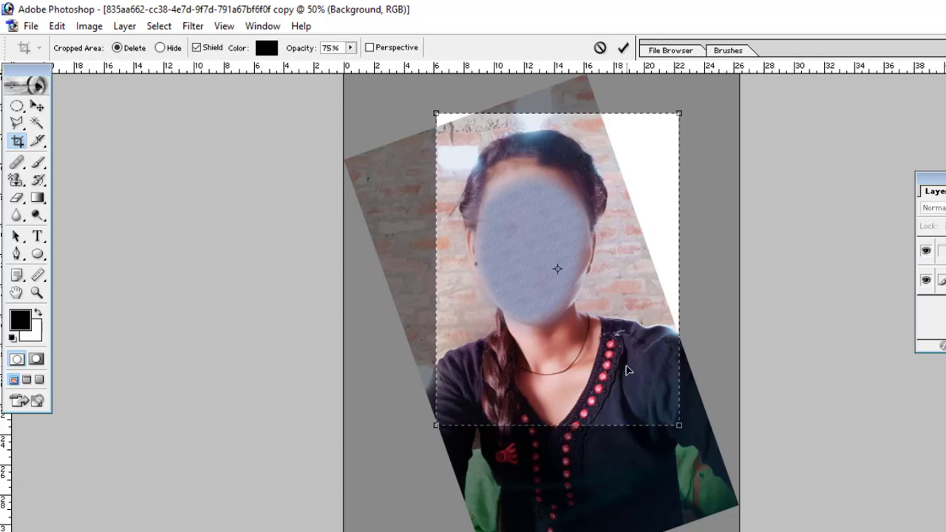
left_click_drag(627, 370, 616, 356)
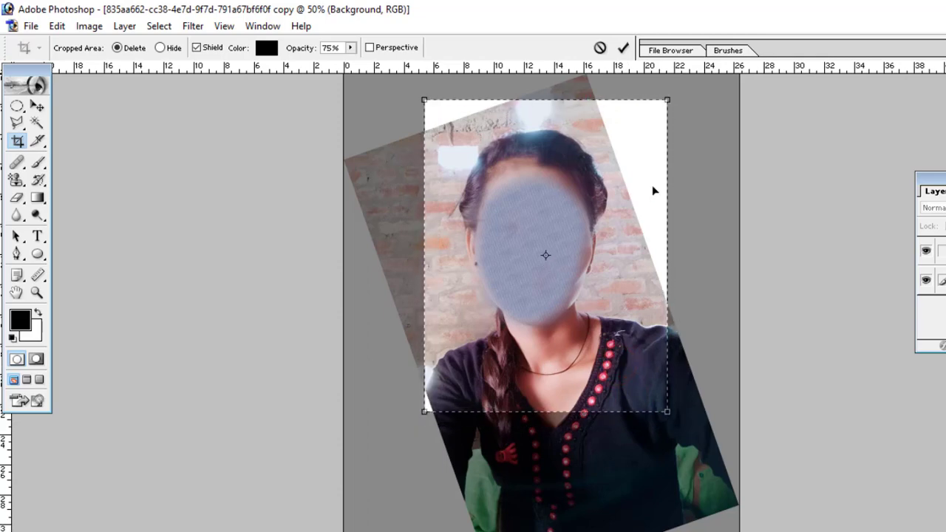
left_click_drag(667, 99, 654, 116)
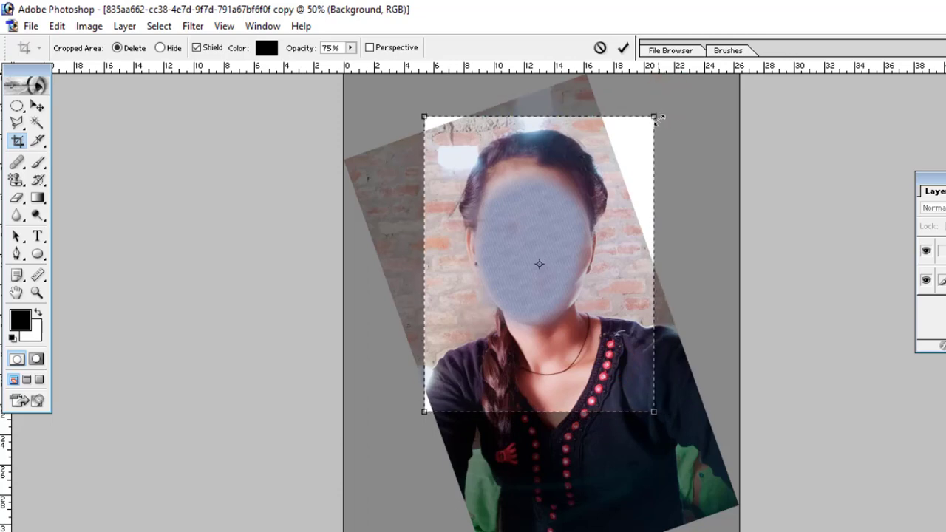
key("Return")
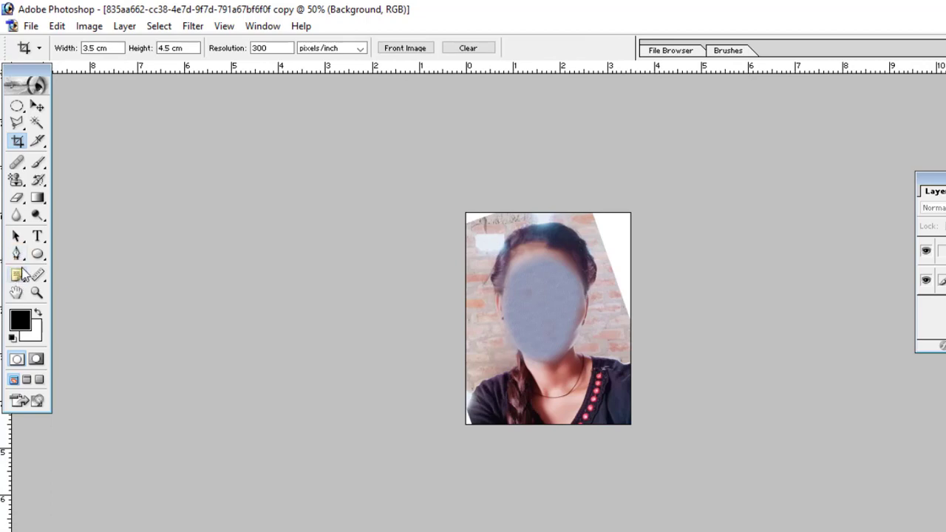
- Choose the Pen tool, zoom to 100%, and set it to draw plain paths
left_click(17, 254)
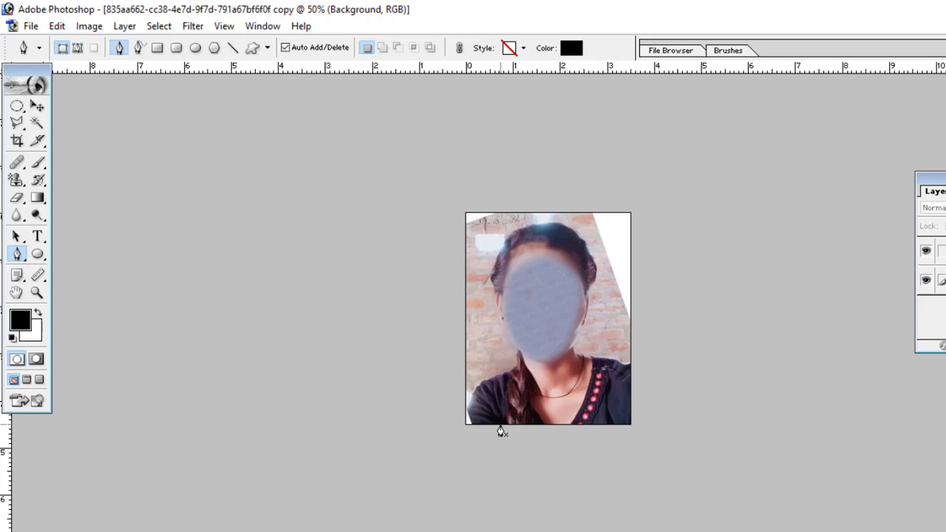
key("ctrl+plus")
key("ctrl+plus")
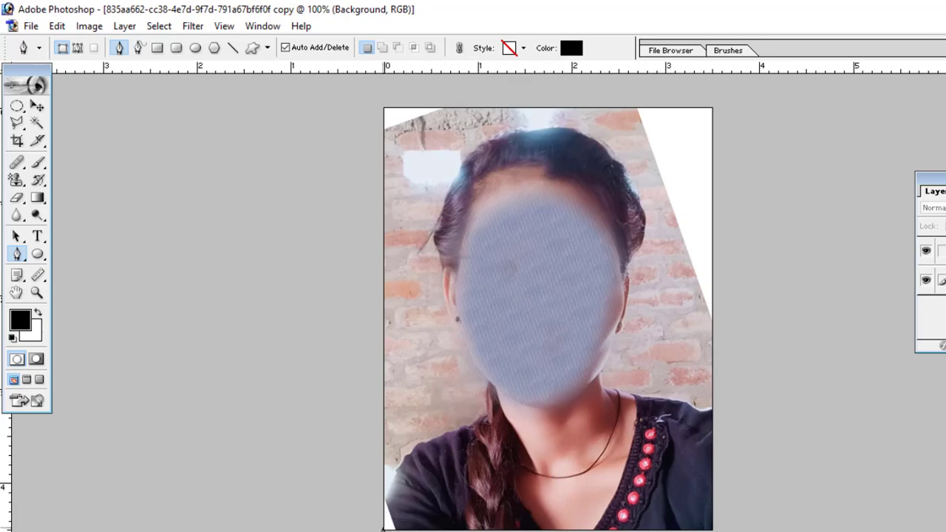
left_click(383, 525)
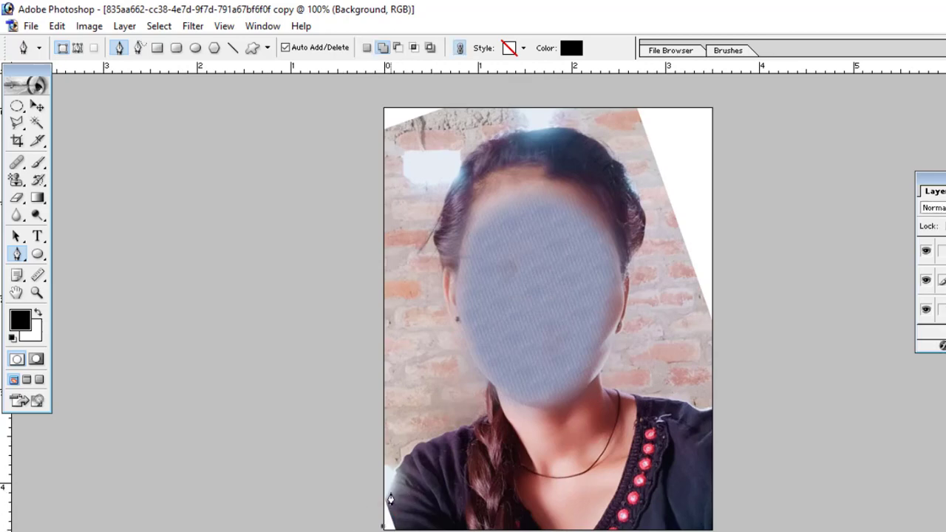
left_click(388, 488)
left_click(397, 465)
key("ctrl+z")
key("ctrl+z")
key("ctrl+z")
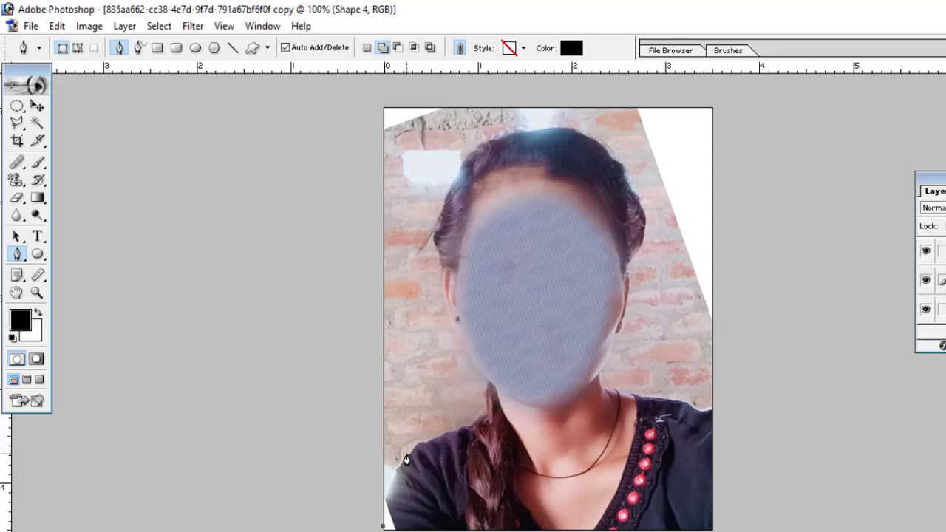
key("ctrl+z")
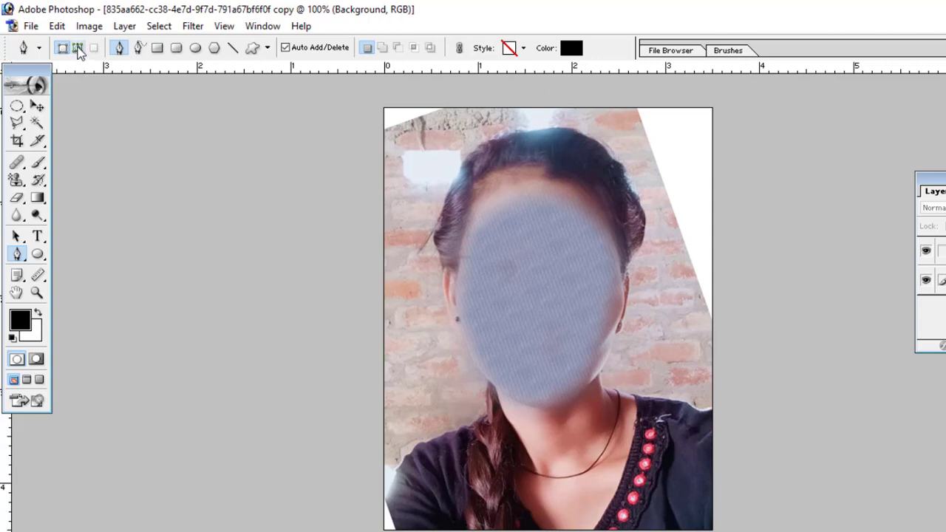
left_click(77, 48)
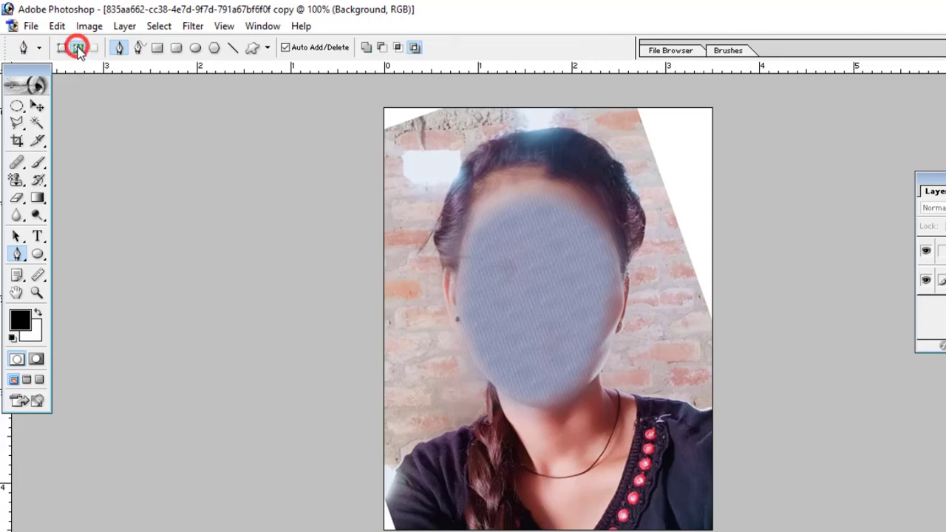
- Trace the path from the bottom-left up the shoulder, braid, neck and hair to the hairline
left_click(383, 502)
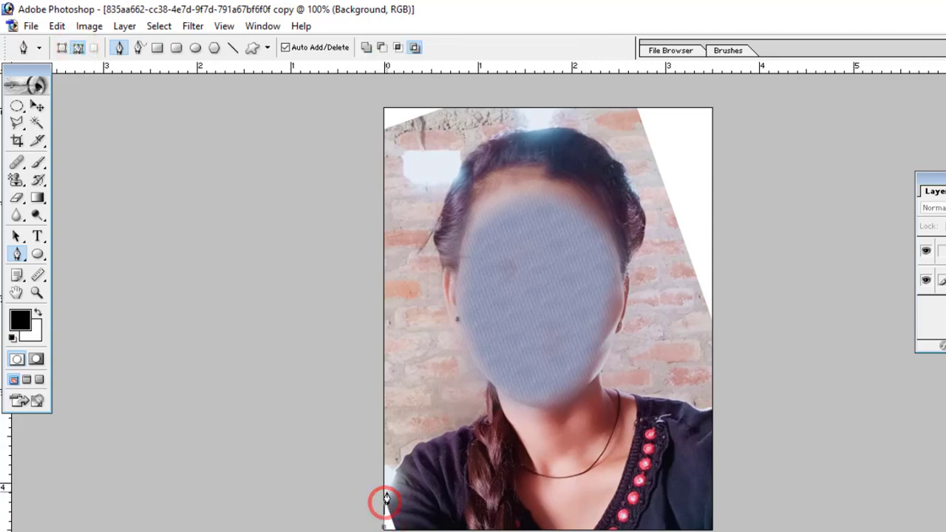
left_click(389, 484)
left_click(397, 467)
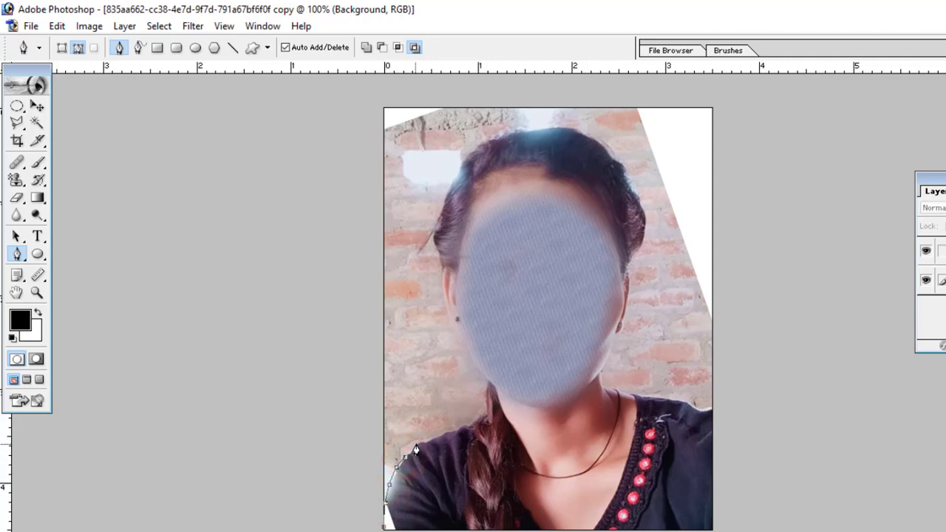
left_click(417, 446)
left_click(466, 425)
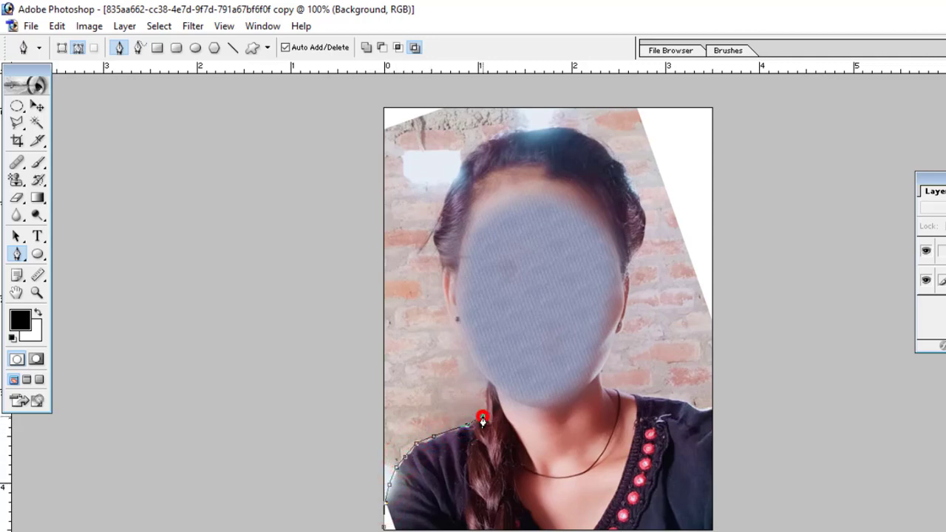
left_click(486, 390)
left_click(479, 374)
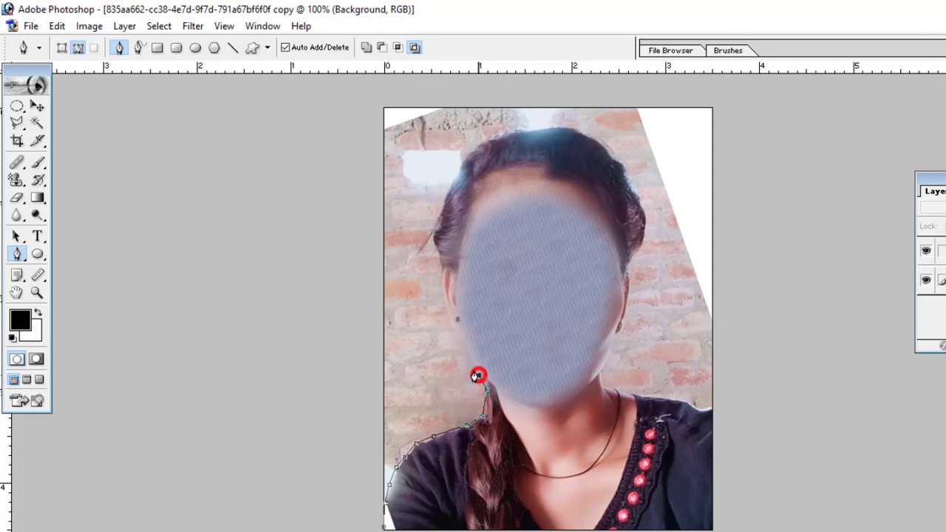
left_click(467, 354)
left_click(456, 336)
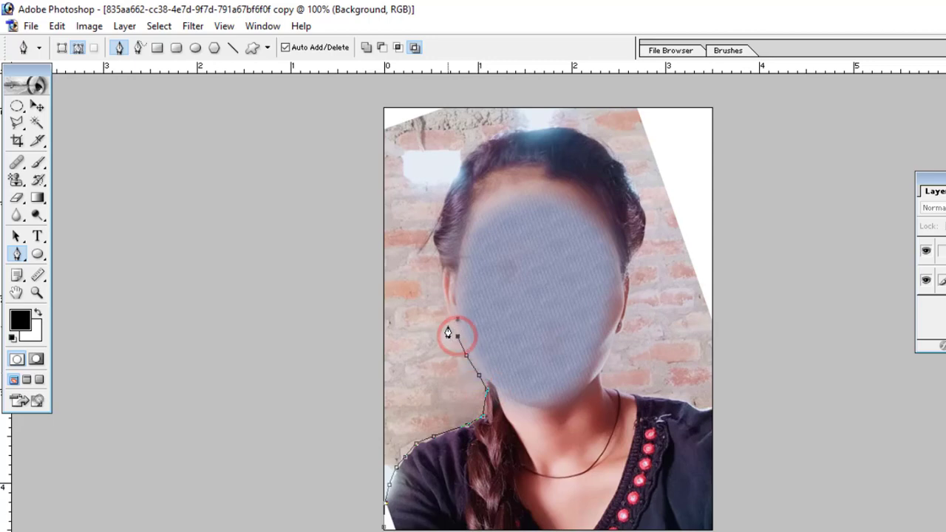
left_click(440, 265)
left_click(434, 241)
left_click(434, 216)
left_click(451, 183)
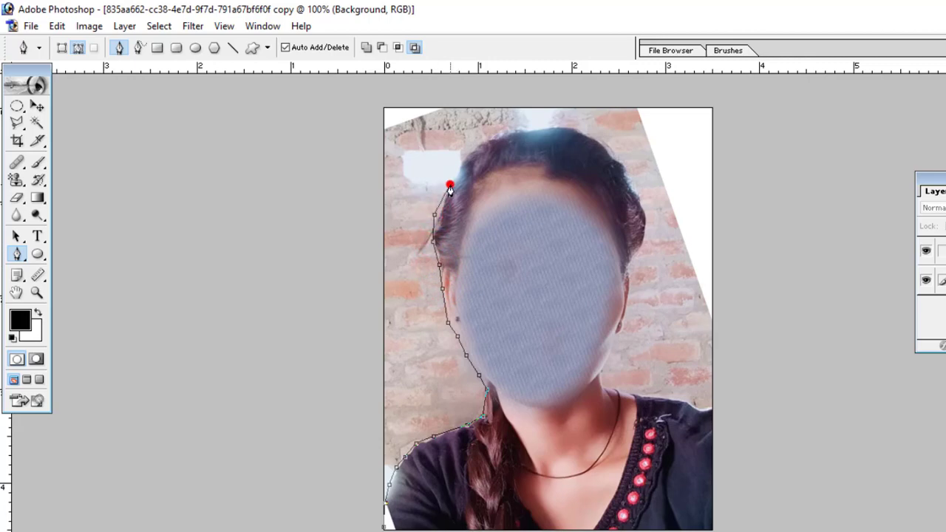
left_click(460, 162)
left_click(487, 139)
- Continue the path across the top of the hair and down the right side of the face to the neck
left_click(510, 130)
left_click(556, 128)
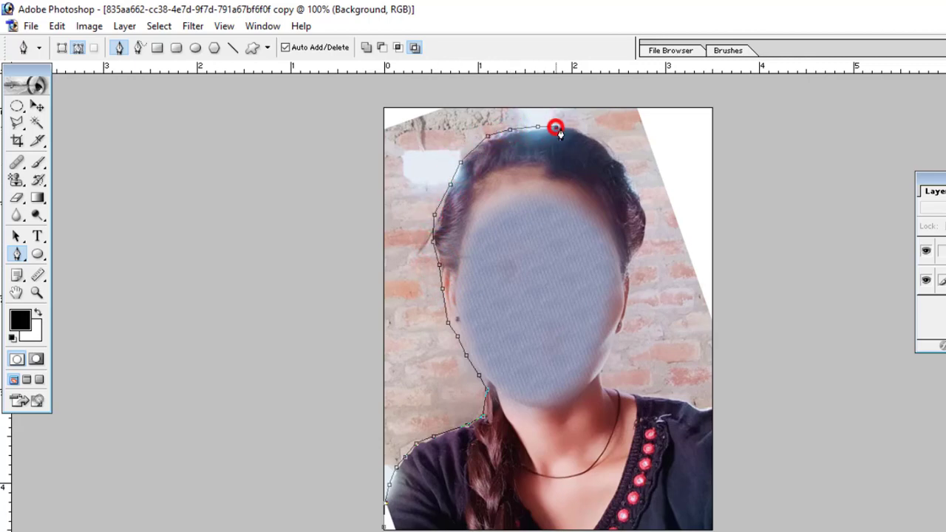
left_click(582, 129)
left_click(610, 148)
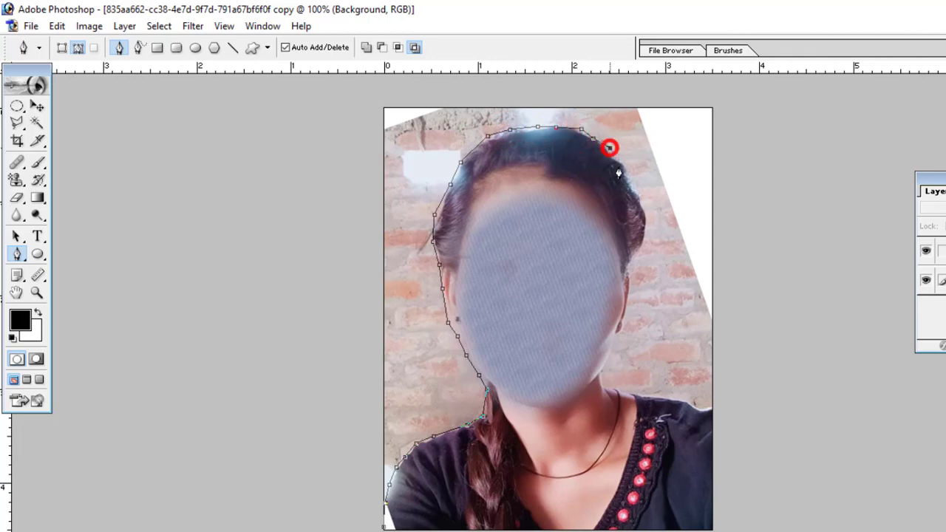
left_click(619, 160)
left_click(628, 178)
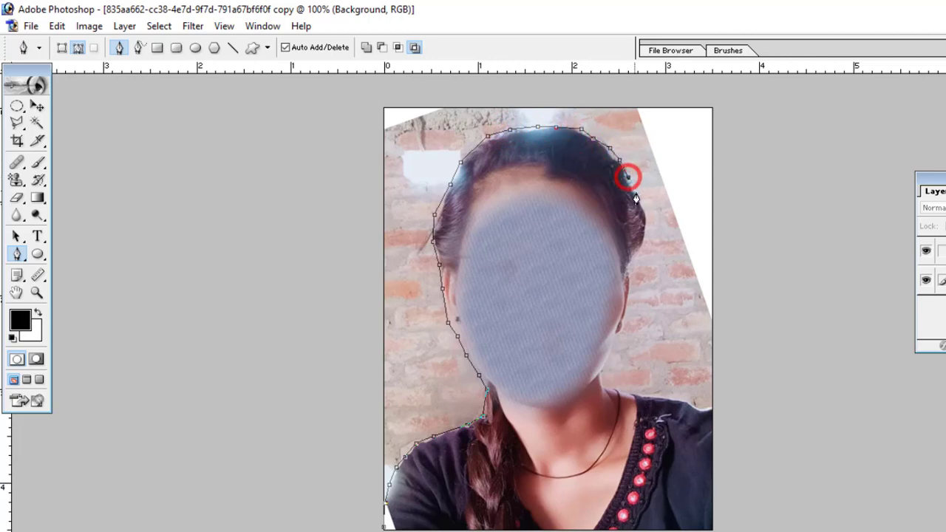
left_click(639, 195)
left_click(643, 237)
left_click(634, 255)
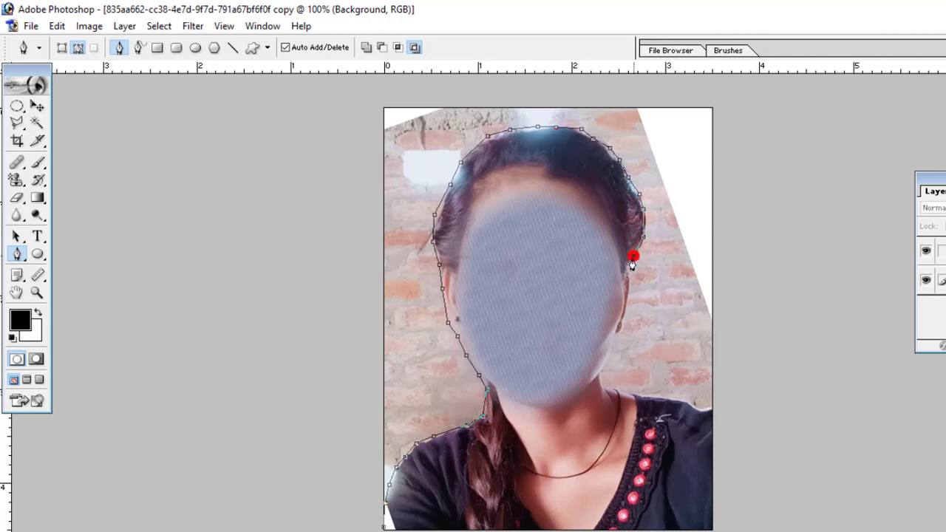
left_click(628, 273)
left_click(631, 289)
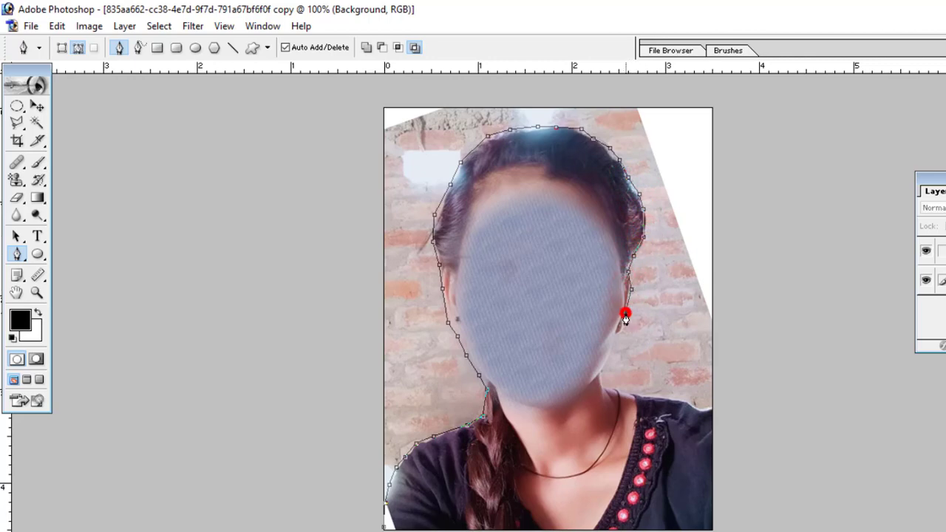
left_click(617, 340)
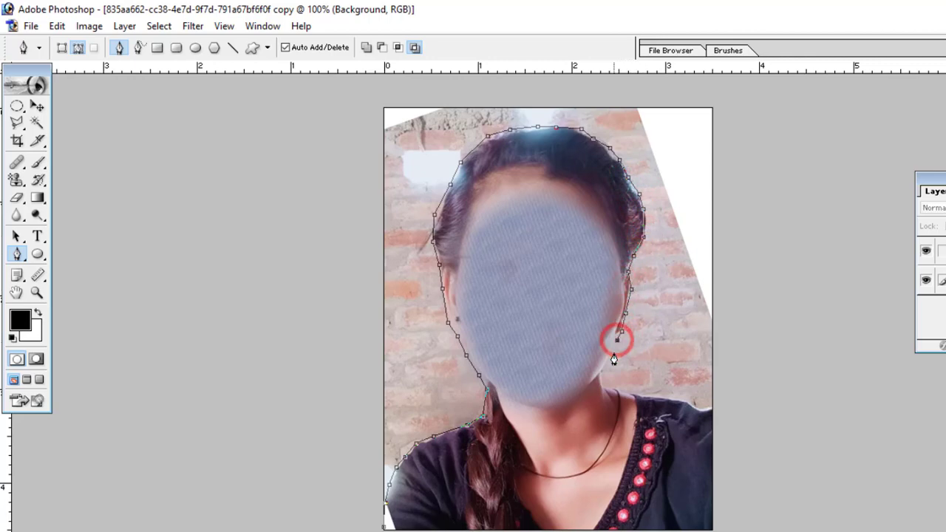
left_click(612, 353)
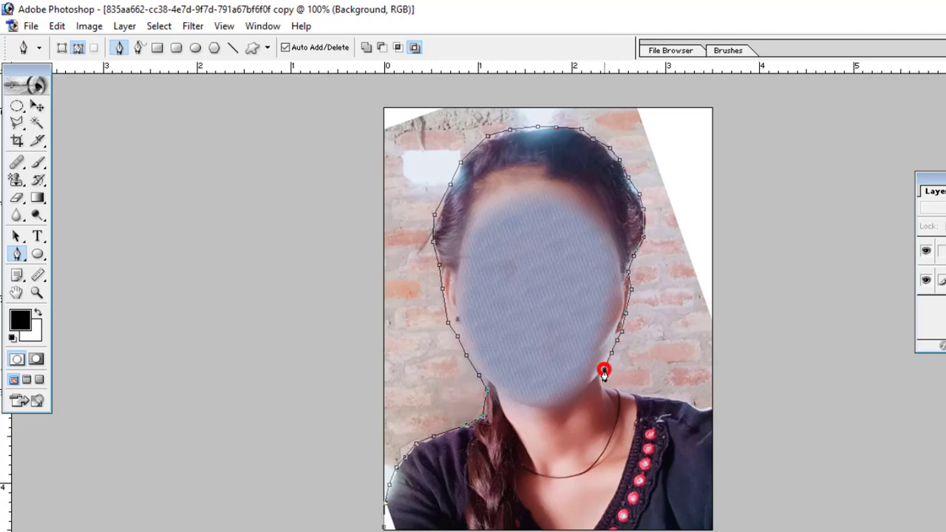
left_click(603, 375)
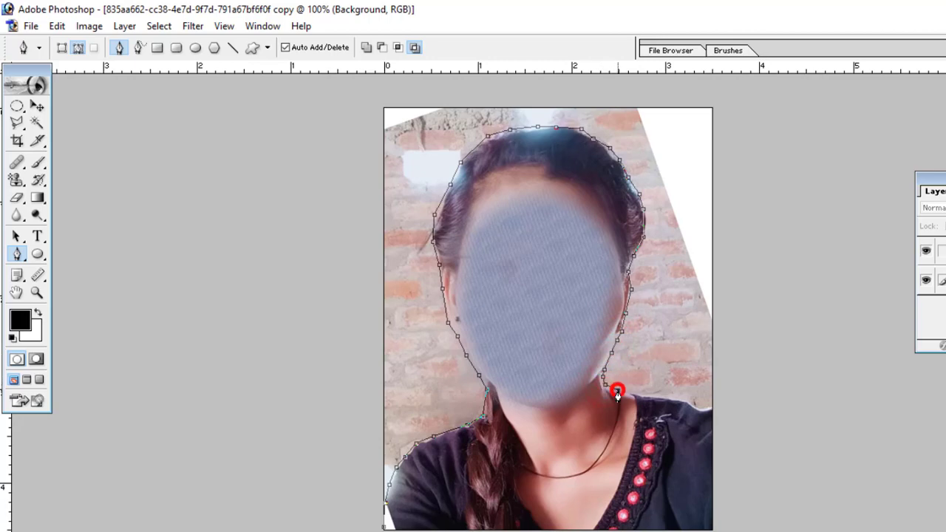
- Follow the right shoulder to the image edge, then close the path via the corners
left_click(636, 394)
left_click(690, 405)
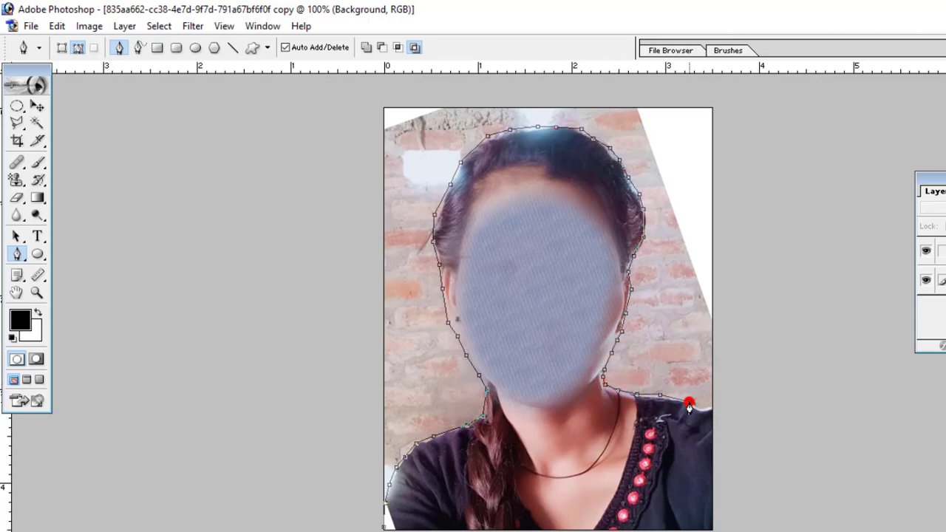
left_click(712, 408)
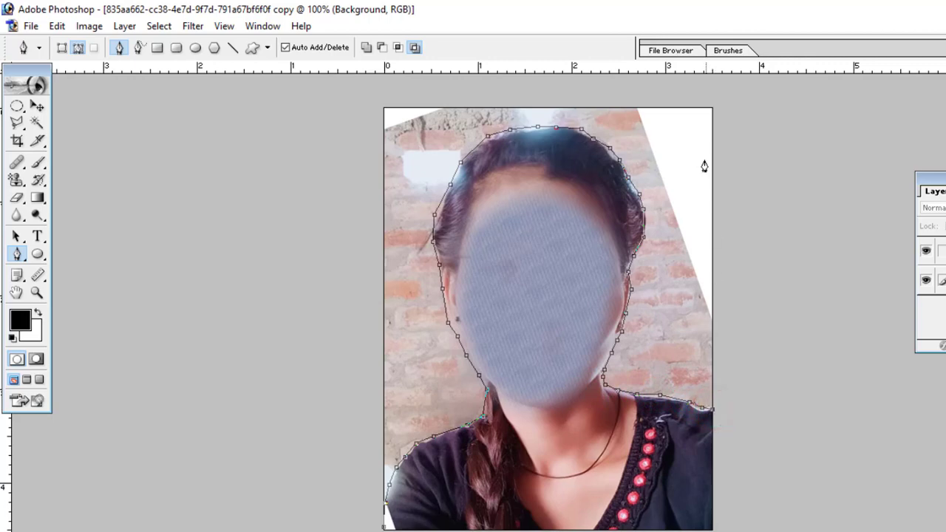
left_click(709, 109)
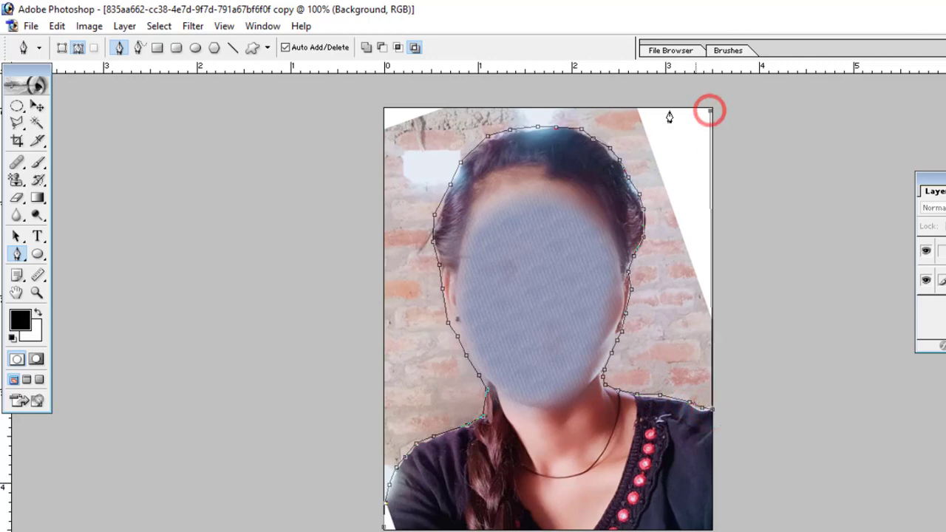
left_click(384, 110)
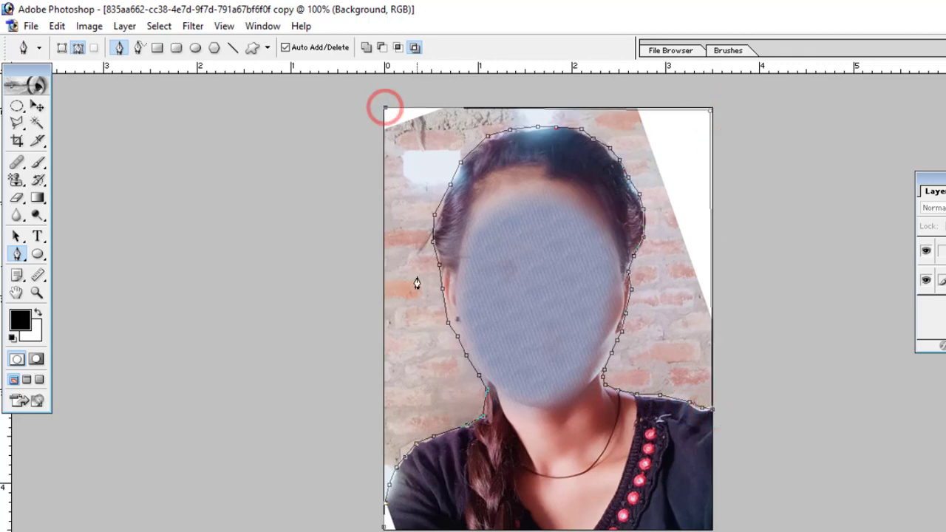
left_click(384, 525)
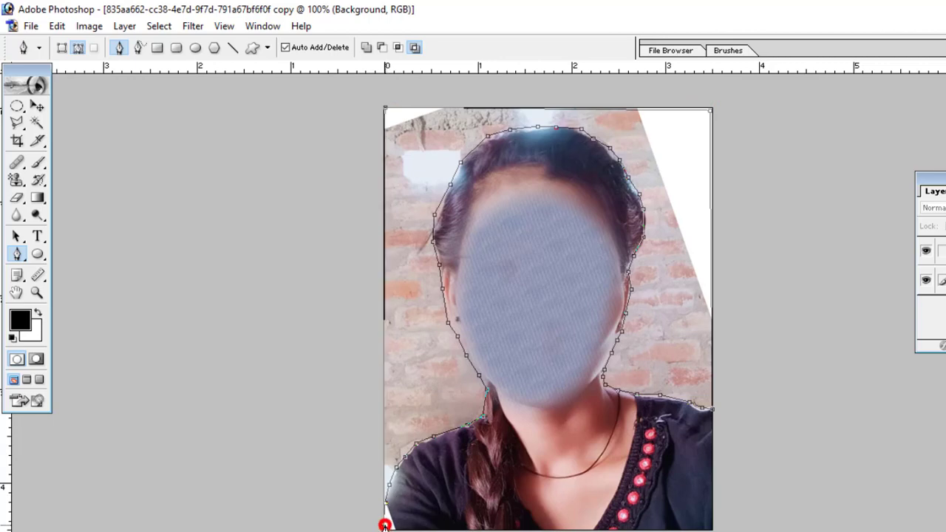
- Make a selection from the path and delete the brick background to white
right_click(405, 293)
left_click(476, 363)
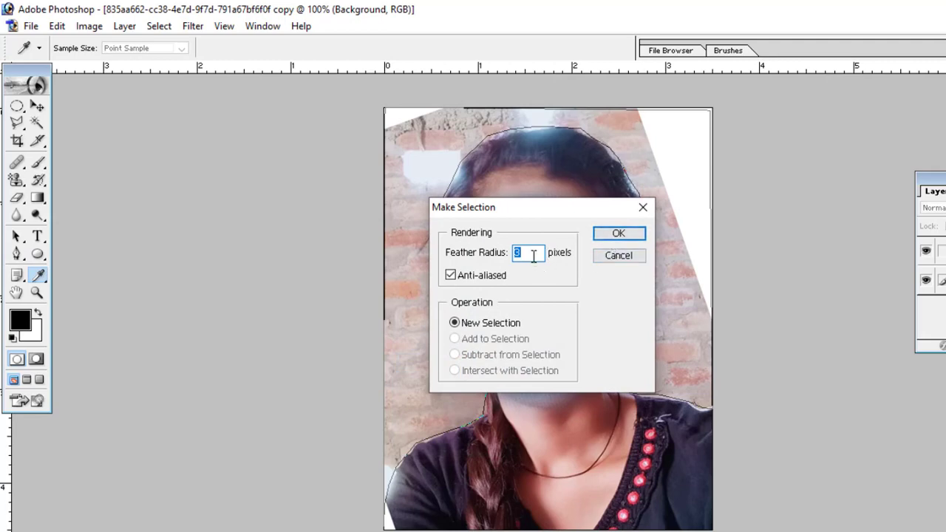
left_click(632, 235)
key("Delete")
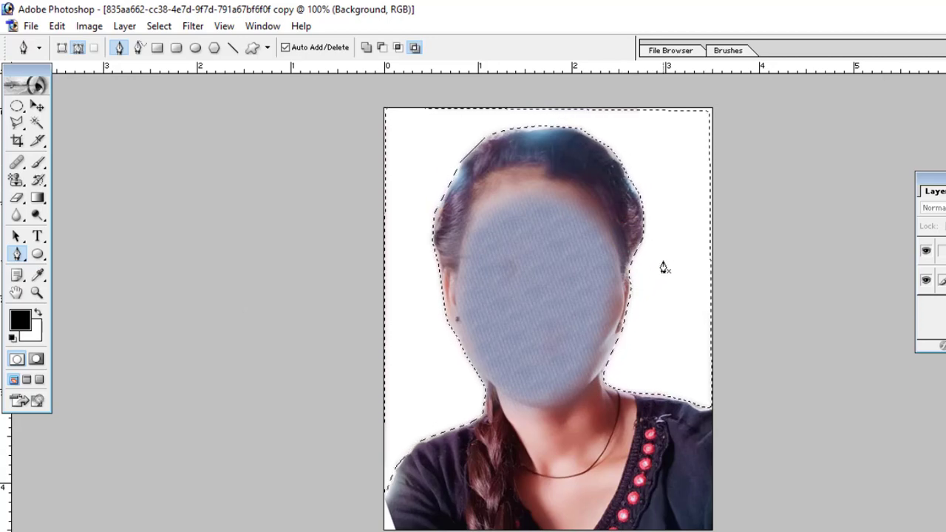
- Deselect, switch to the Move tool and zoom out slightly
key("ctrl+d")
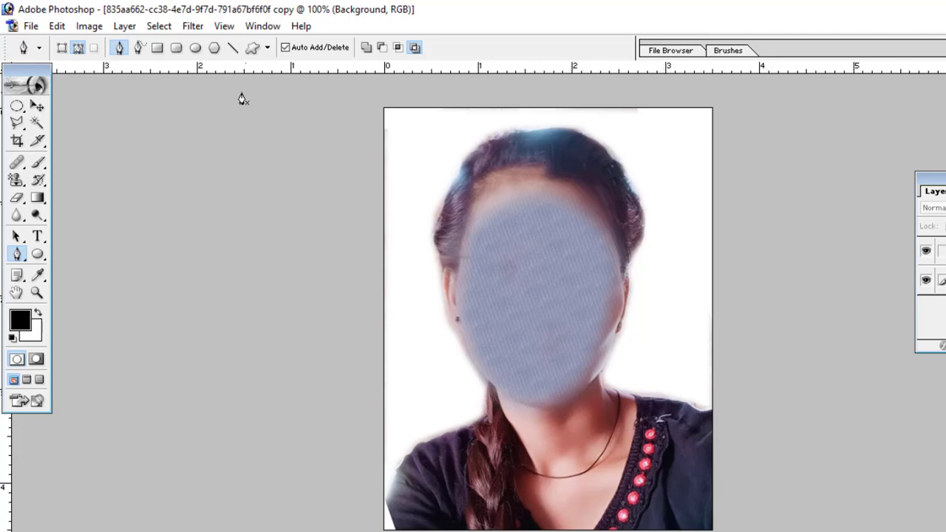
left_click(37, 107)
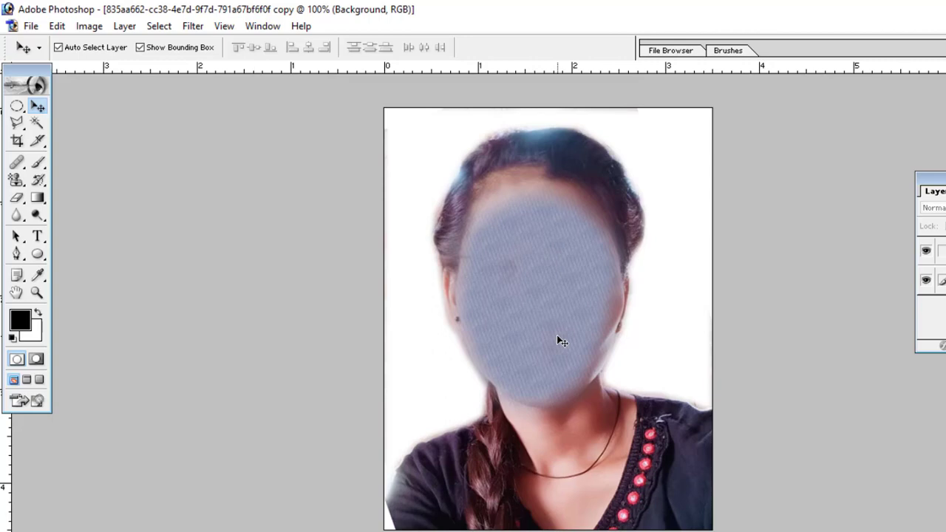
scroll(559, 340, "down", 1)
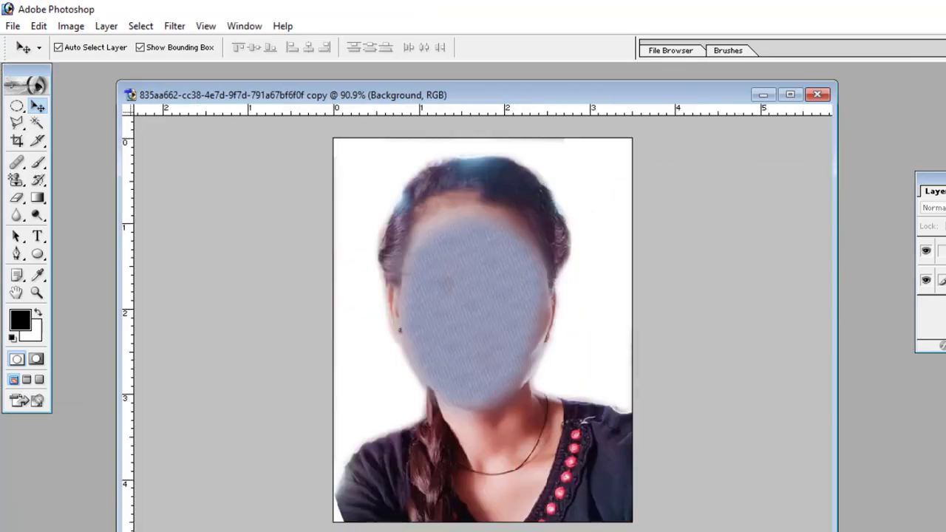
- Resize the edited photo's window, move it right, and place the original photo beside it
left_click_drag(560, 95, 870, 94)
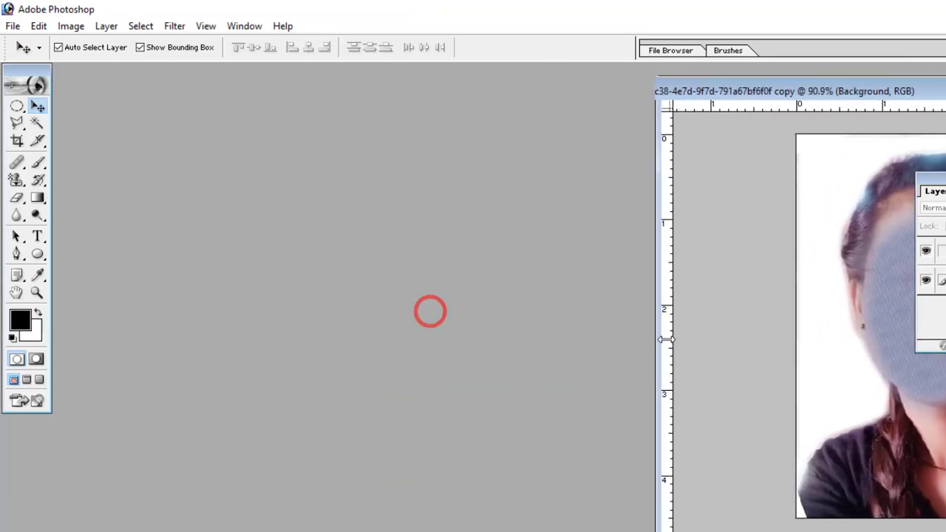
left_click_drag(435, 318, 743, 342)
mouse_move(819, 92)
left_mouse_down()
mouse_move(681, 111)
mouse_move(598, 108)
left_mouse_up()
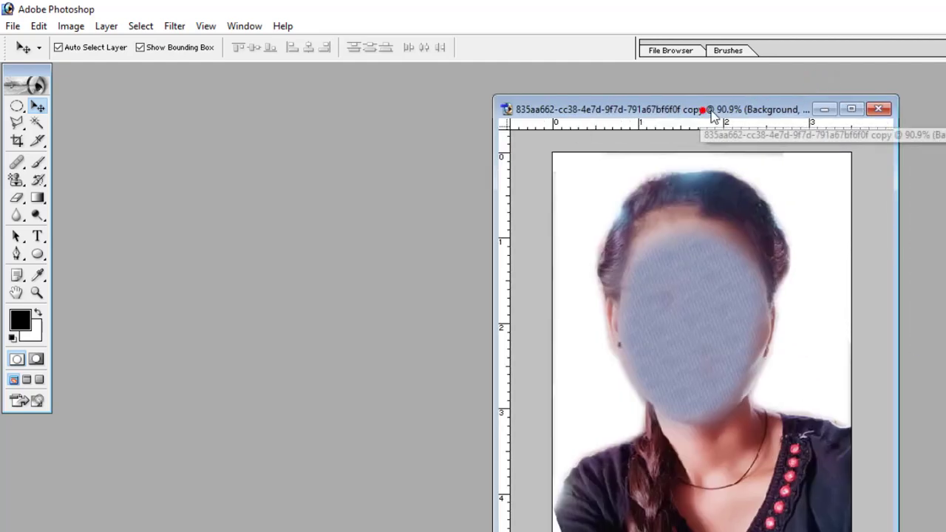
left_click_drag(701, 109, 851, 103)
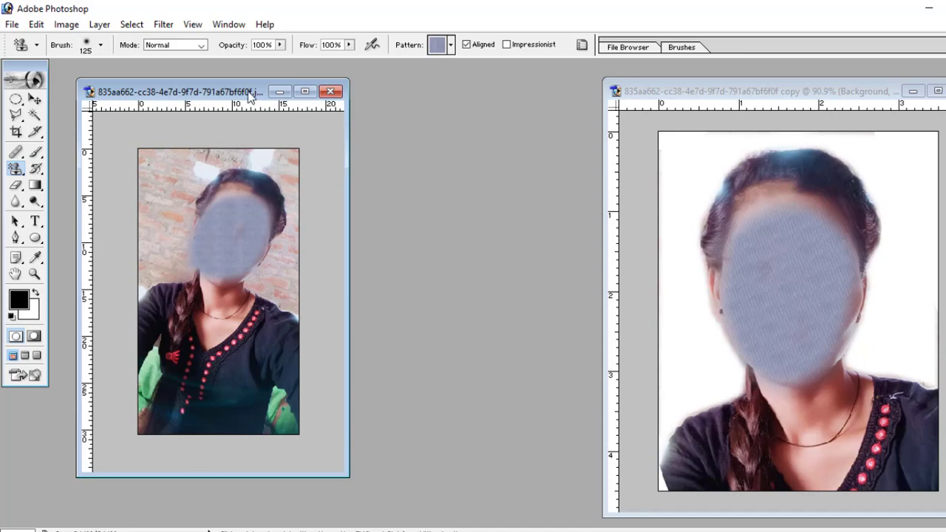
left_click_drag(211, 92, 364, 102)
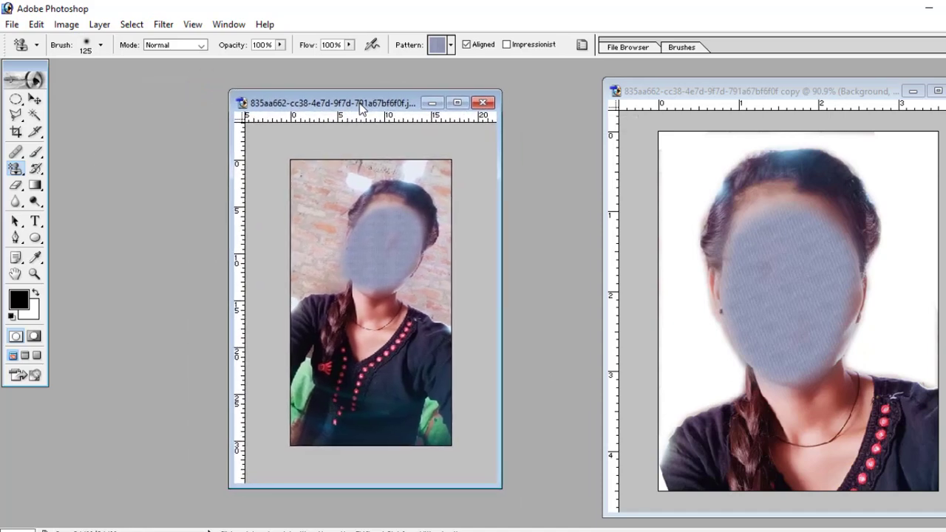